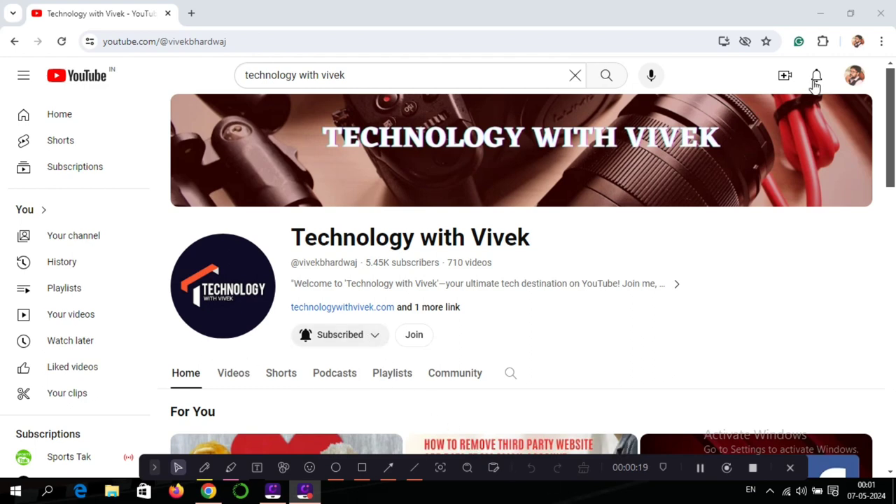
Close the Chrome window showing the YouTube channel page
left_click(879, 19)
left_click(879, 19)
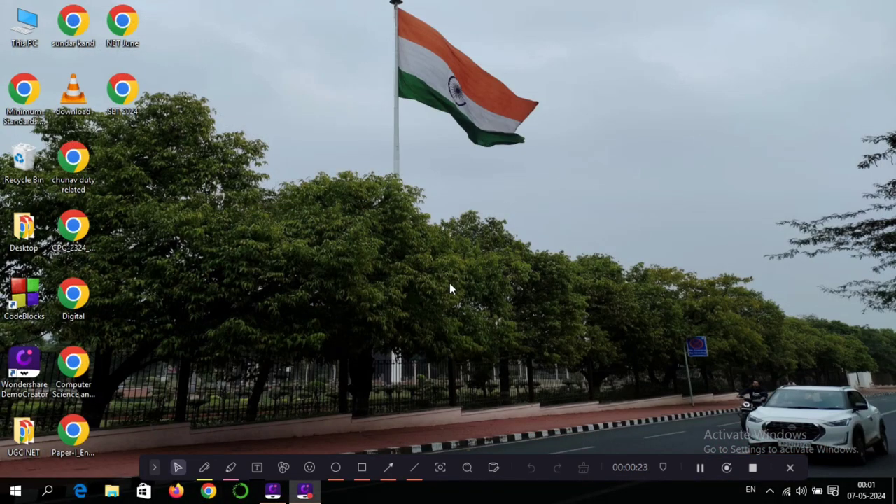
Search Windows for 'word' and launch the Word 2013 desktop app
left_click(43, 492)
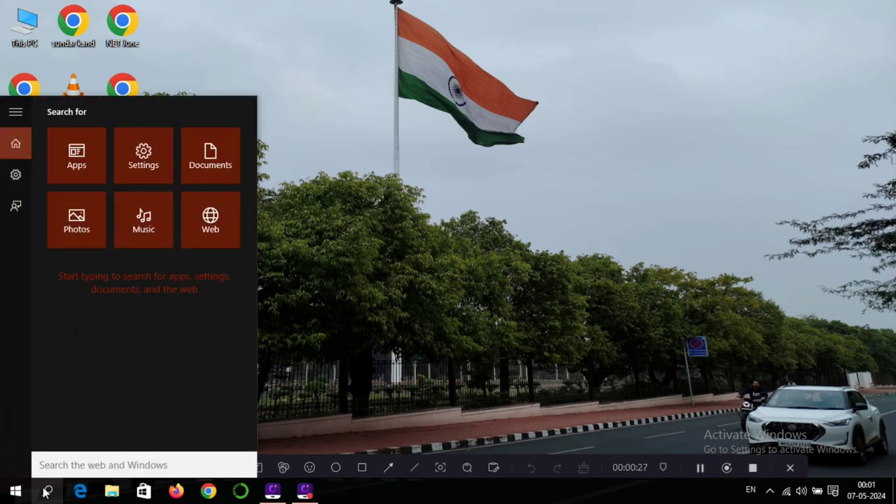
type("word")
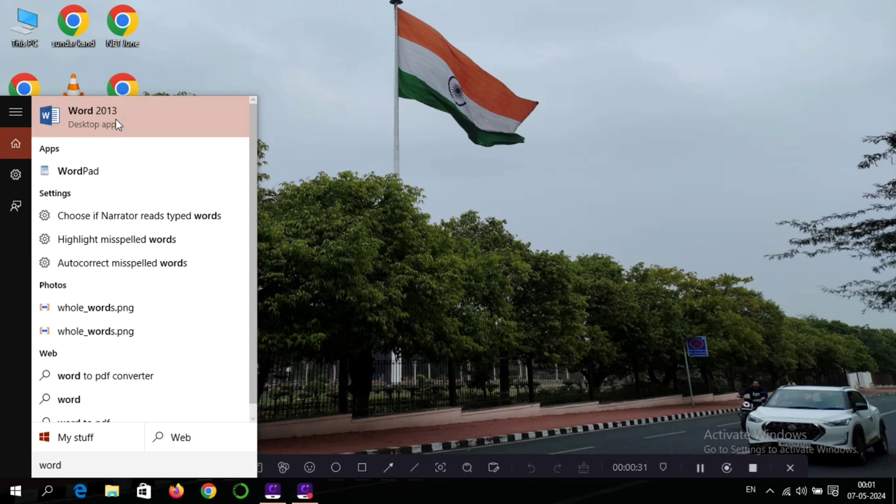
left_click(133, 124)
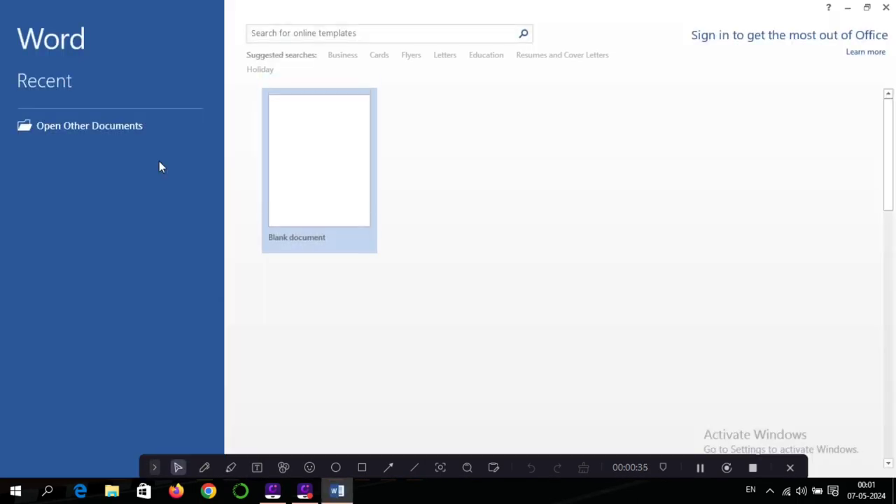
Create a new blank document and dismiss the Office activation warning
left_click(303, 179)
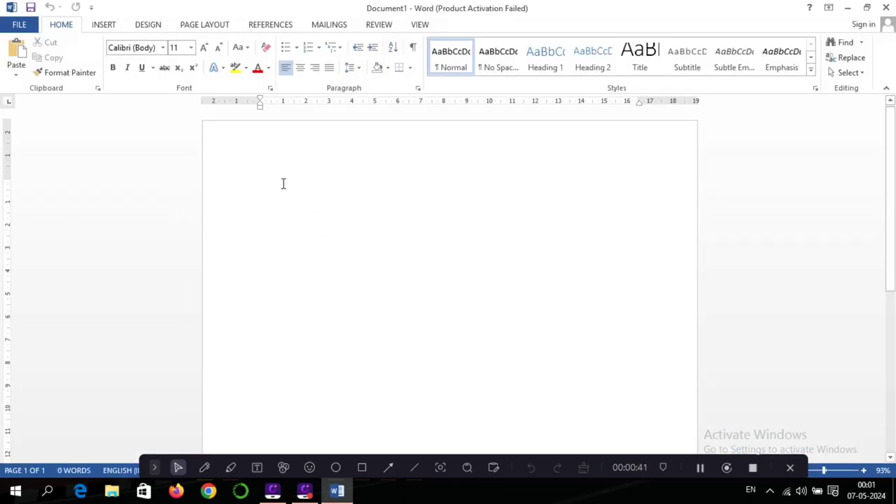
left_click(163, 55)
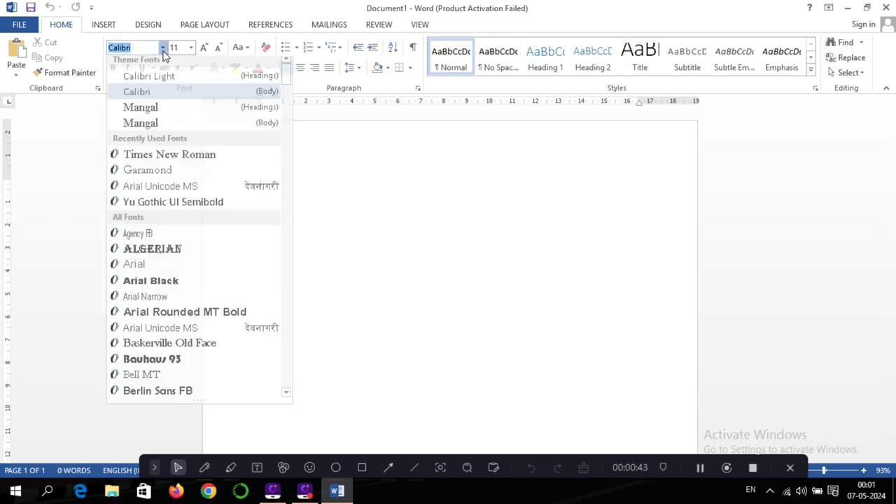
left_click(163, 55)
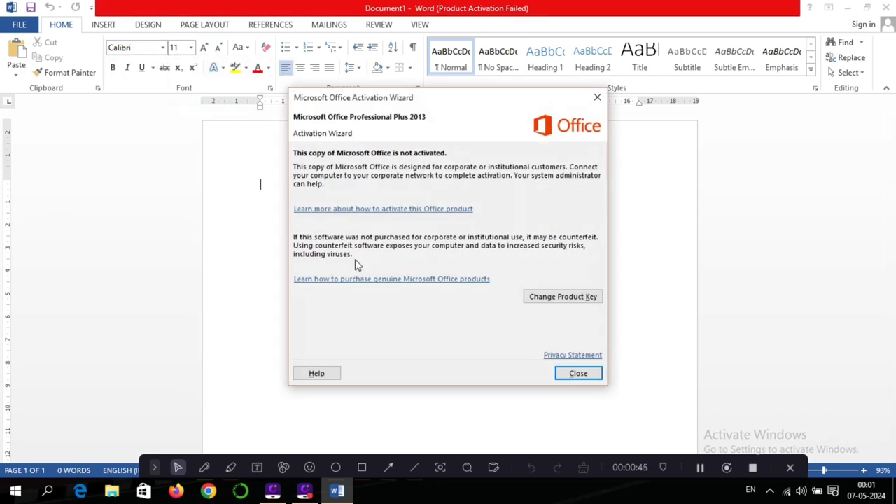
left_click(586, 376)
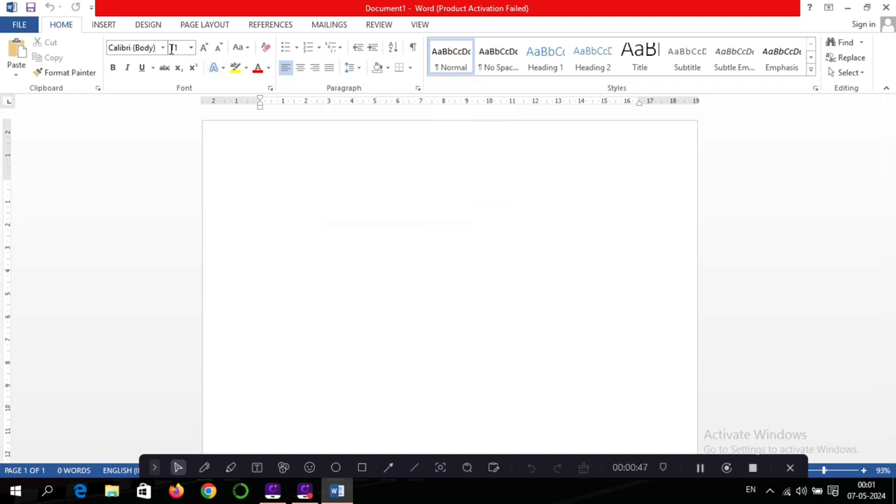
Switch the font to Times New Roman and type a sample name
left_click(163, 49)
type("t")
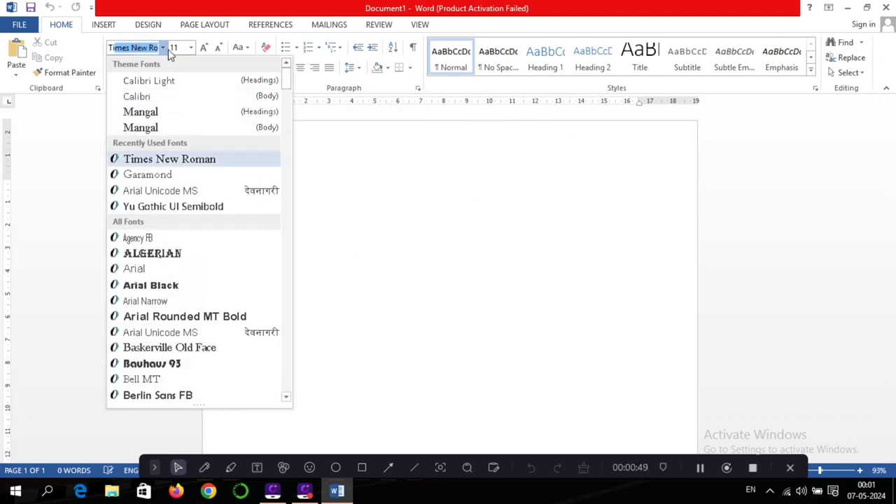
key("Return")
type("V")
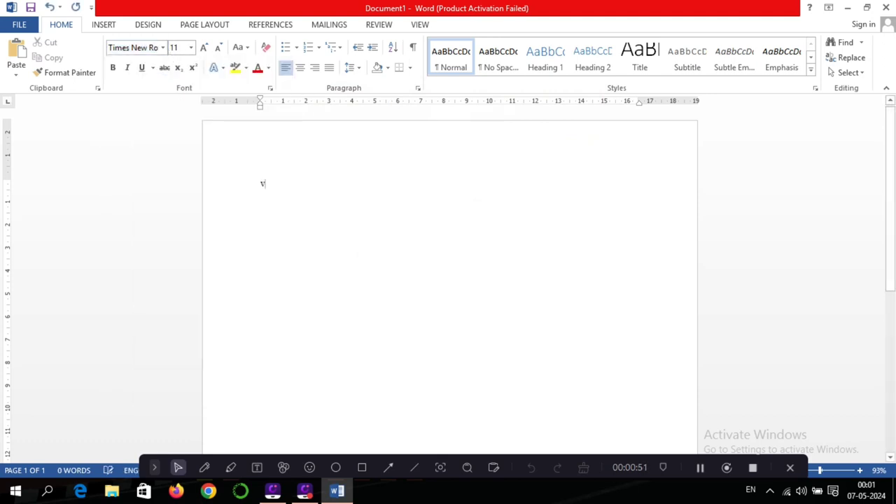
type("ivek b")
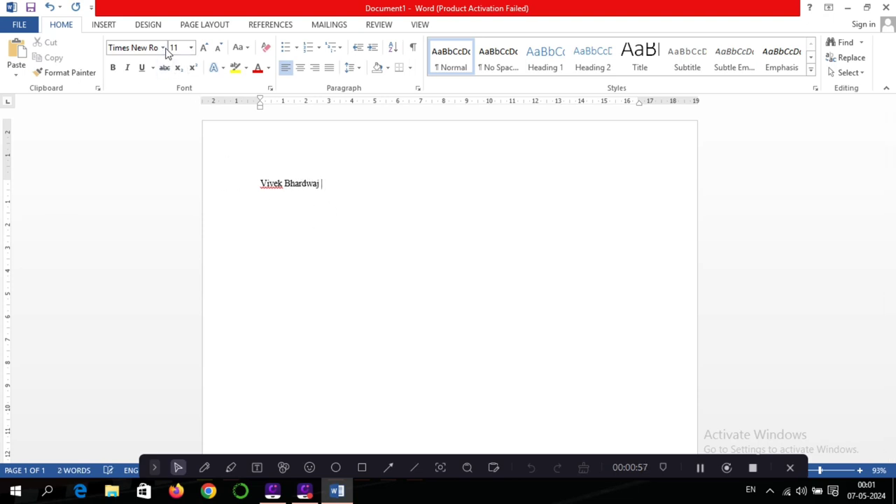
Set the font to Kruti Dev 010 and type test characters 'fgfgfgfgfgf'
left_click(165, 51)
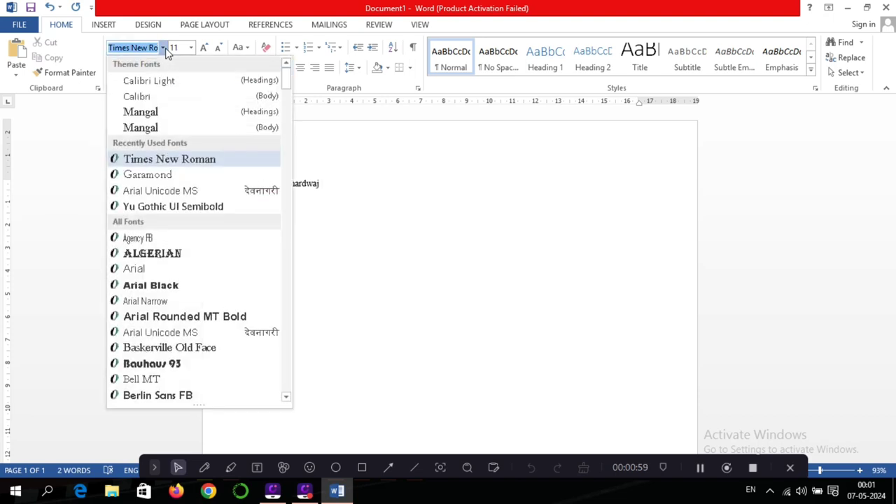
type("k")
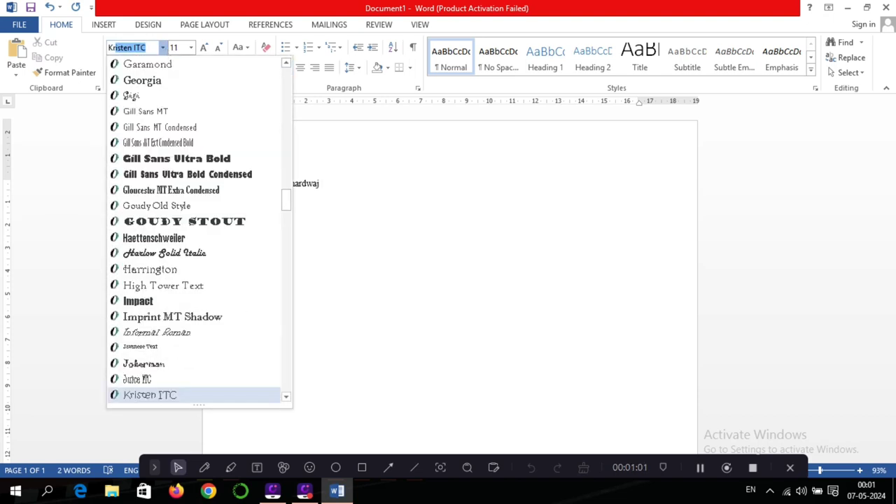
type("ruti Dev 010")
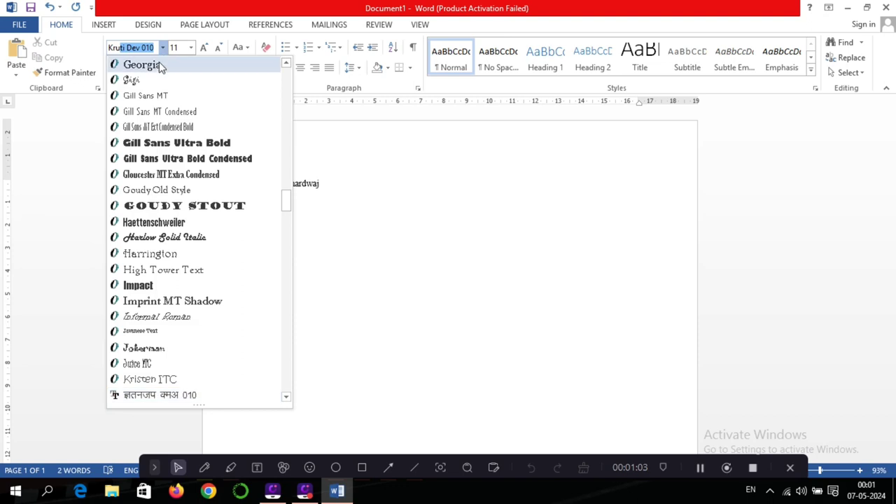
key("Return")
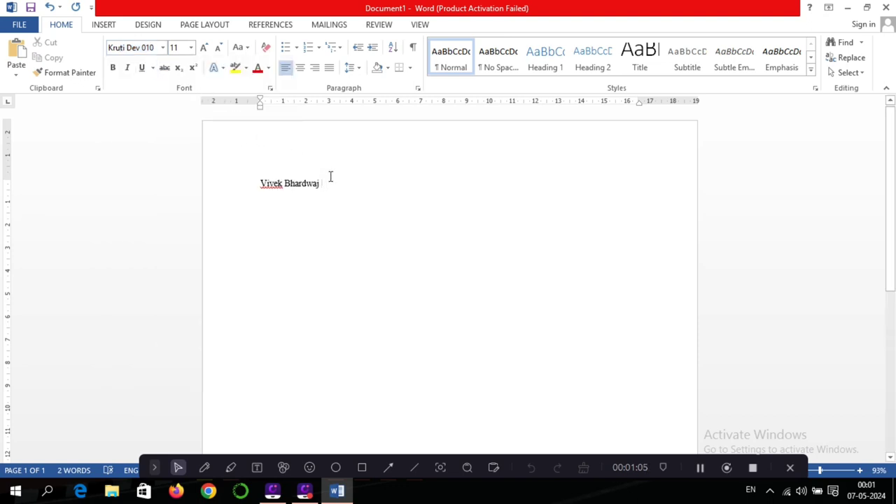
type("fgfgfgfgfgf")
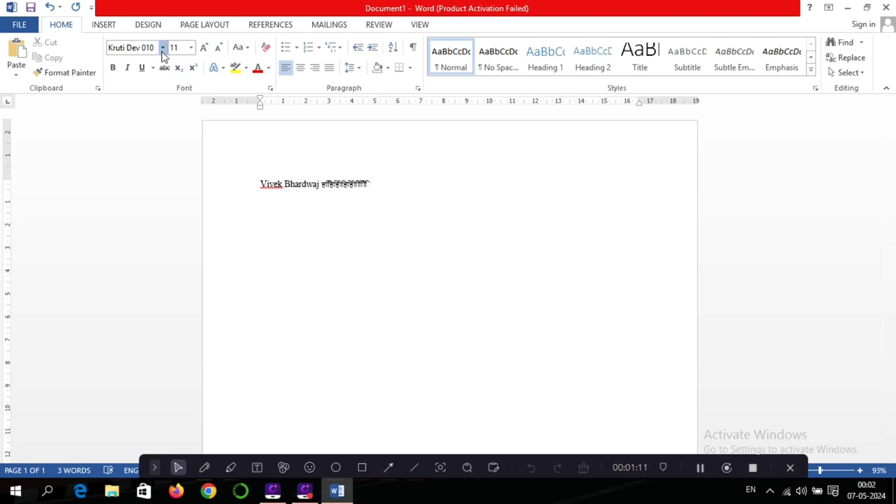
Browse the font list, then delete the typed test text
left_click(162, 48)
scroll(147, 208, "down", 6)
scroll(142, 231, "up", 6)
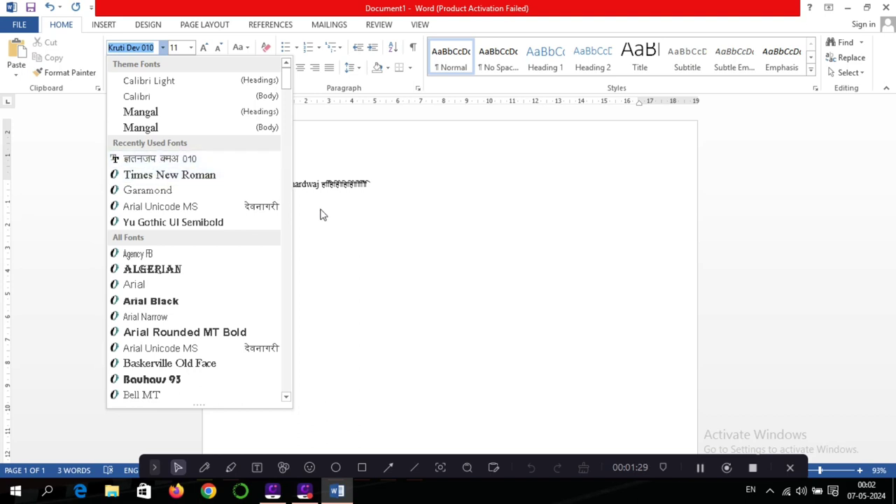
left_click(388, 183)
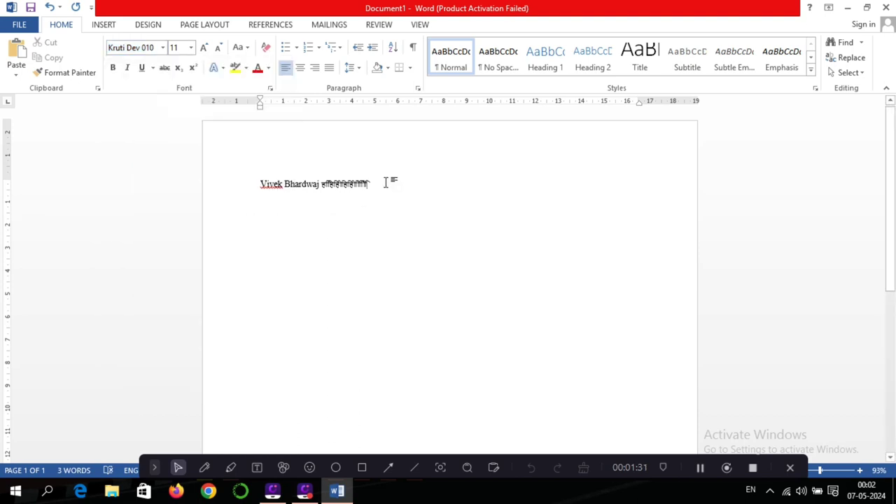
key("BackSpace")
key("BackSpace")
key("BackSpace")
key("BackSpace")
key("BackSpace")
key("BackSpace")
key("BackSpace")
key("BackSpace")
key("BackSpace")
key("BackSpace")
key("BackSpace")
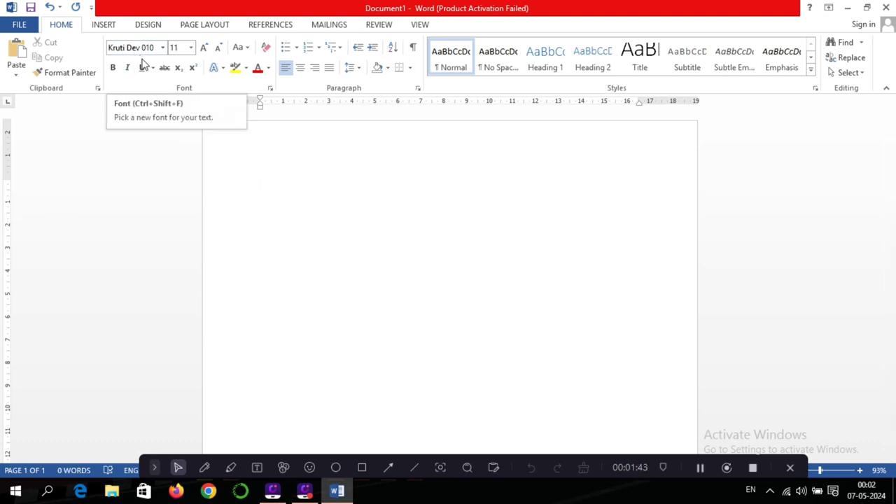
Type more test characters, switch back to Times New Roman, then Backspace them away
type("gjghjgjjjjj")
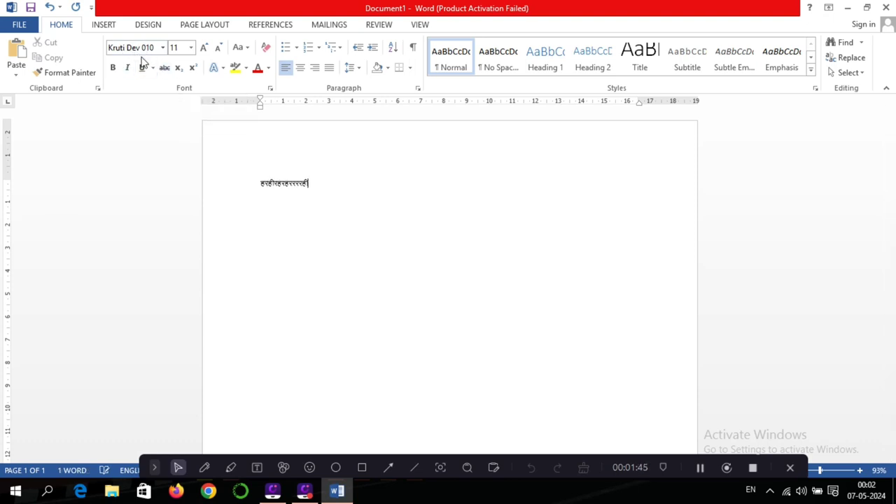
left_click(143, 70)
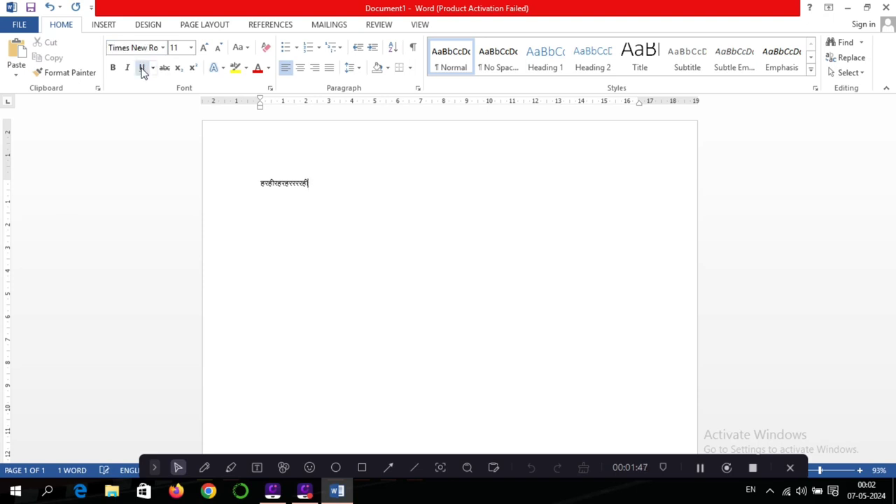
type("ghhgghjghj")
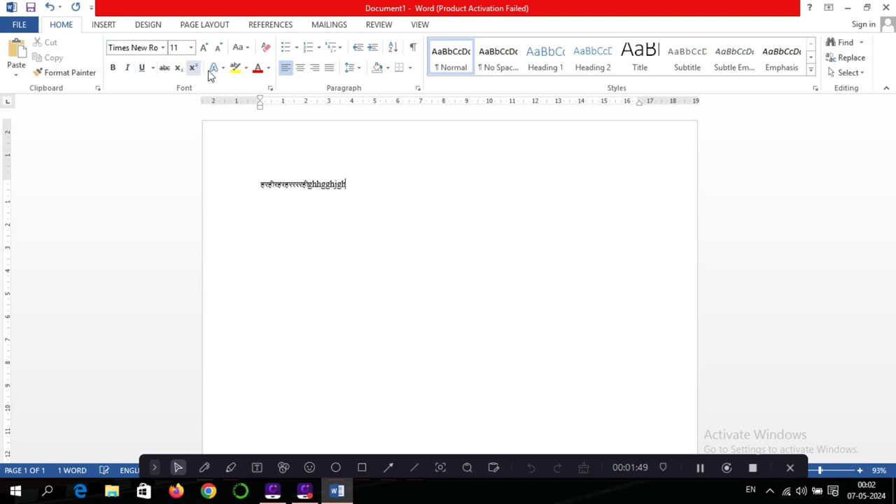
type("gjghjgjghjgjghjgjgj")
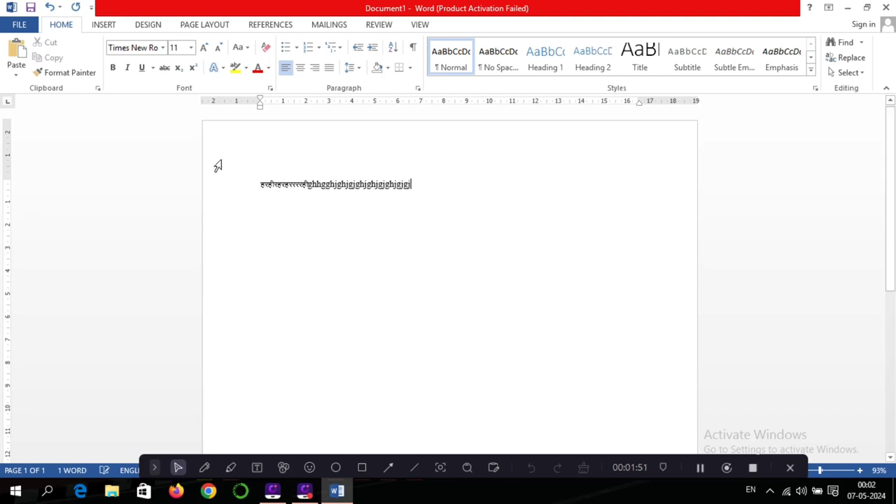
key("BackSpace")
key("BackSpace")
key("BackSpace")
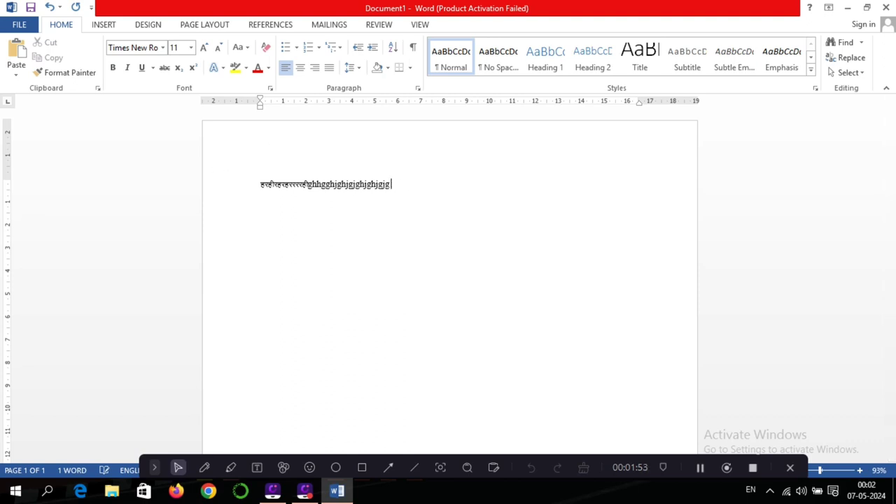
key("BackSpace")
key("BackSpace")
key("BackSpace")
key("BackSpace")
key("BackSpace")
key("BackSpace")
key("BackSpace")
key("BackSpace")
key("BackSpace")
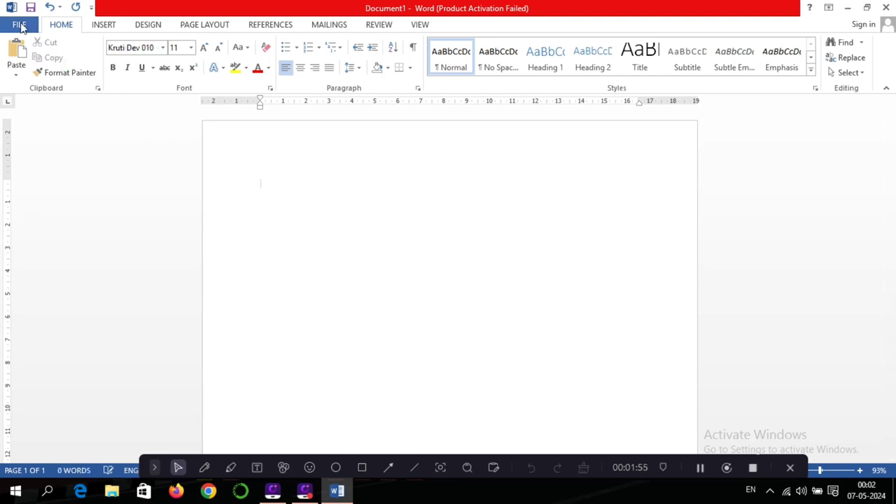
Open Word Options at Customize Ribbon and select the Font command
left_click(20, 25)
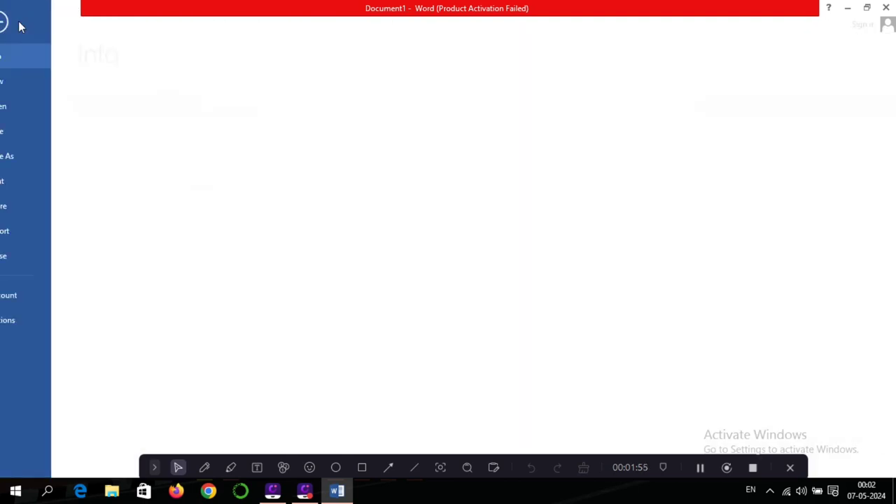
left_click(28, 320)
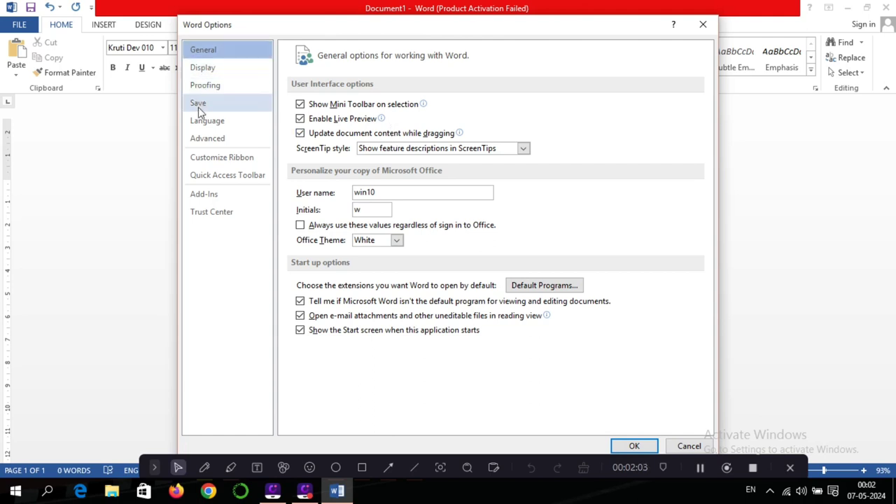
left_click(214, 165)
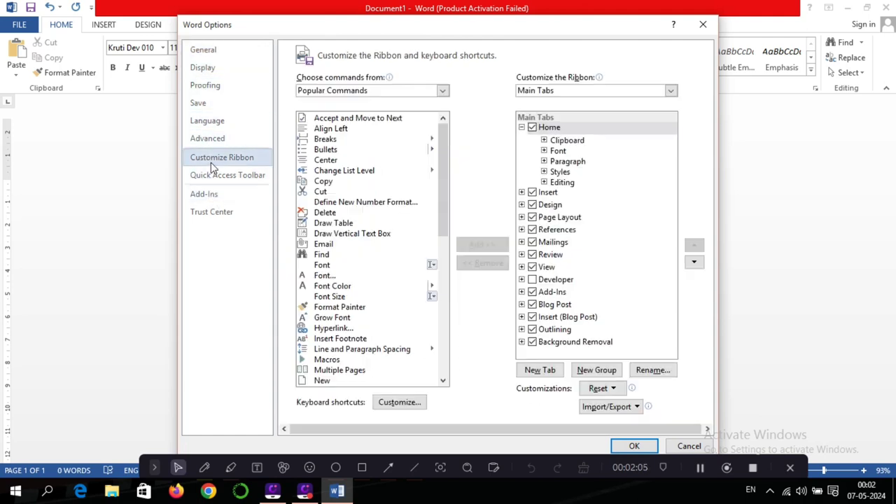
left_click(323, 266)
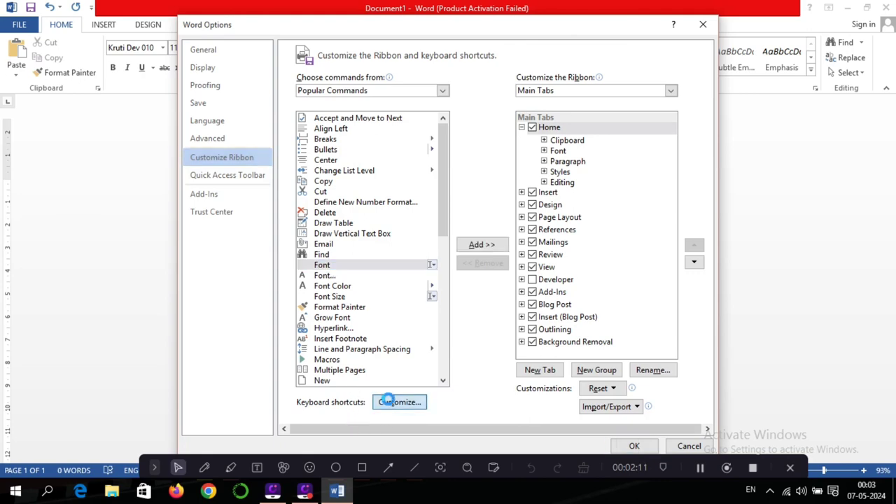
In Customize Keyboard, list Fonts and assign Alt+3 to Arial Black
left_click(394, 403)
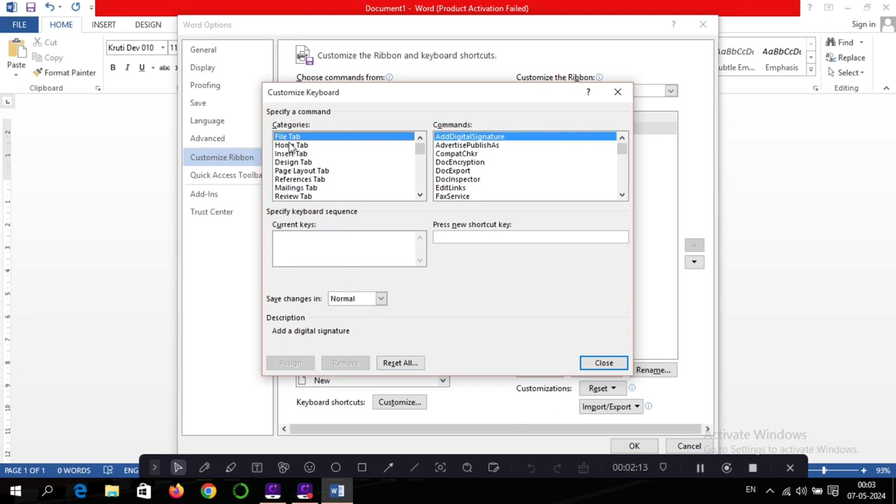
scroll(294, 174, "down", 5)
scroll(296, 179, "down", 5)
scroll(297, 180, "down", 1)
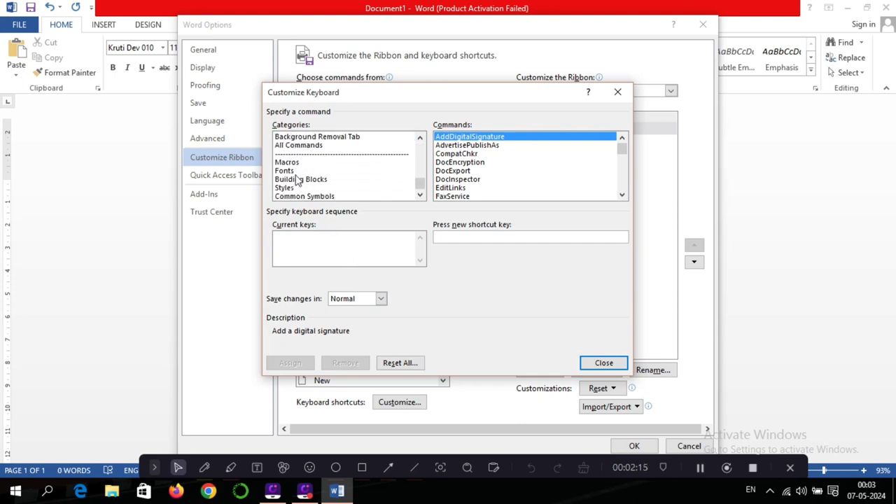
left_click(284, 170)
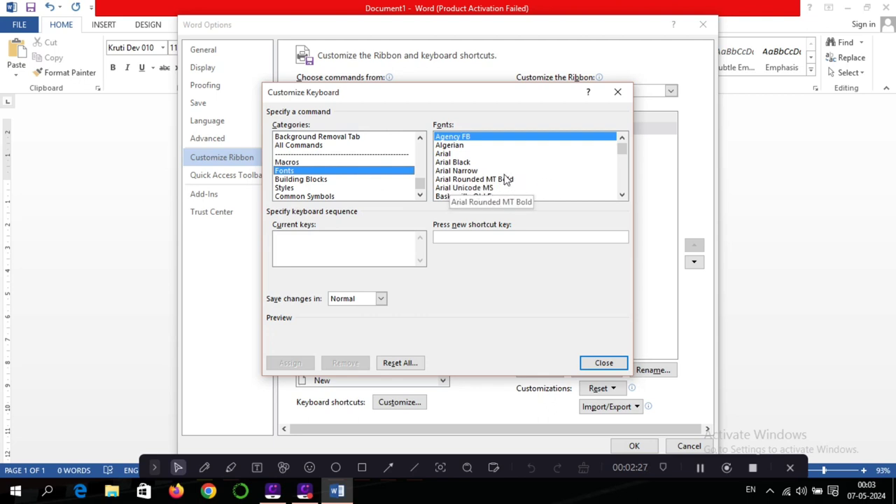
left_click(448, 162)
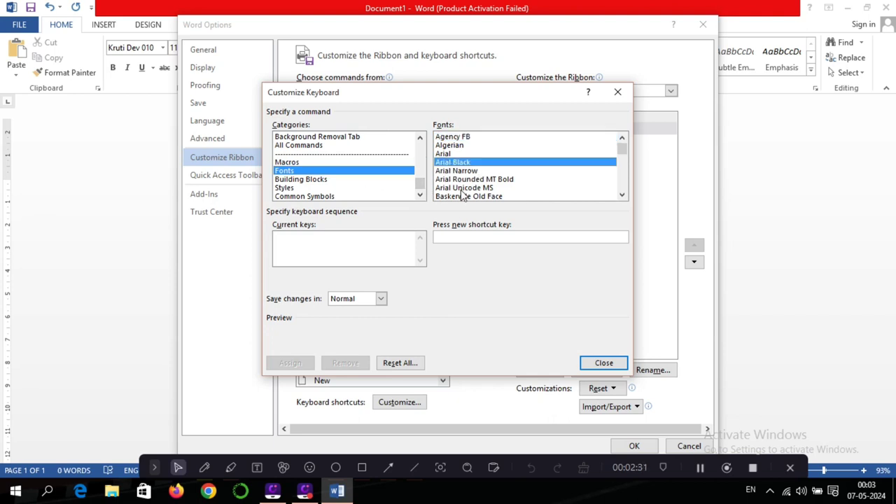
left_click(458, 189)
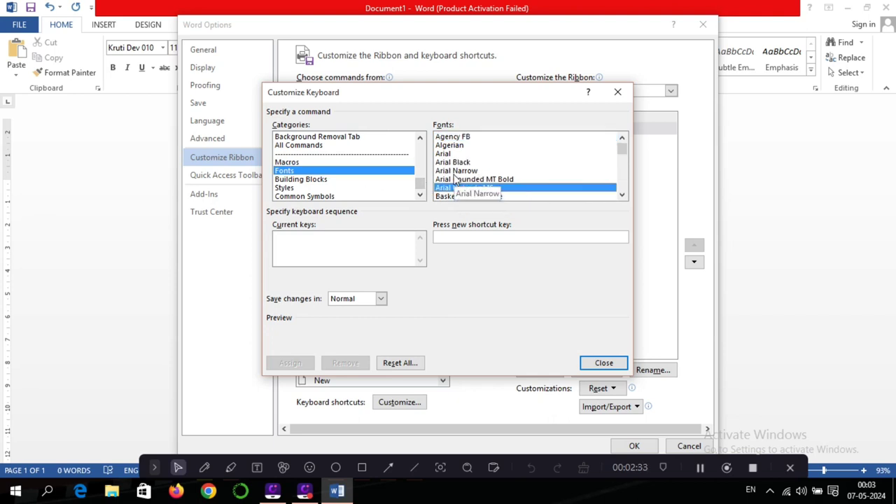
left_click(443, 164)
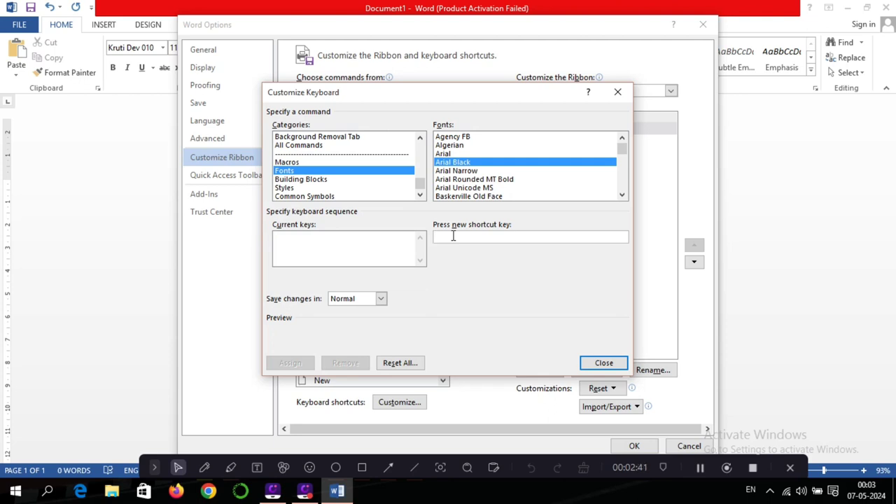
key("alt+3")
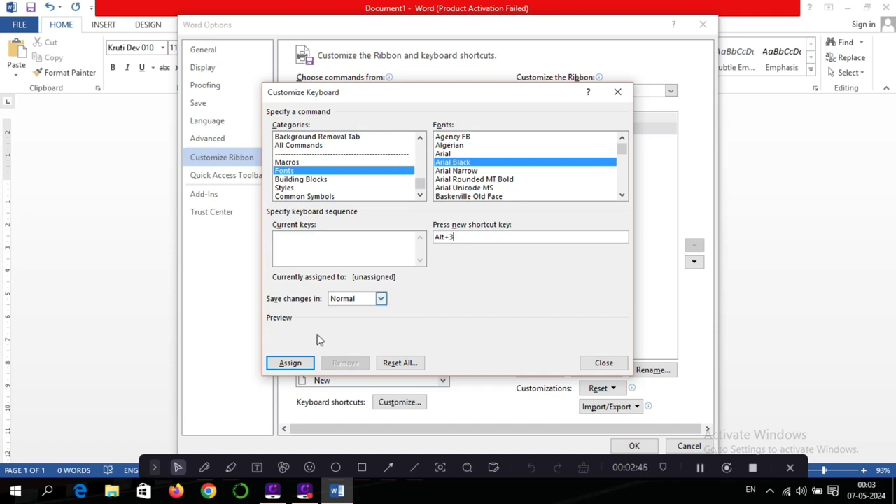
left_click(292, 364)
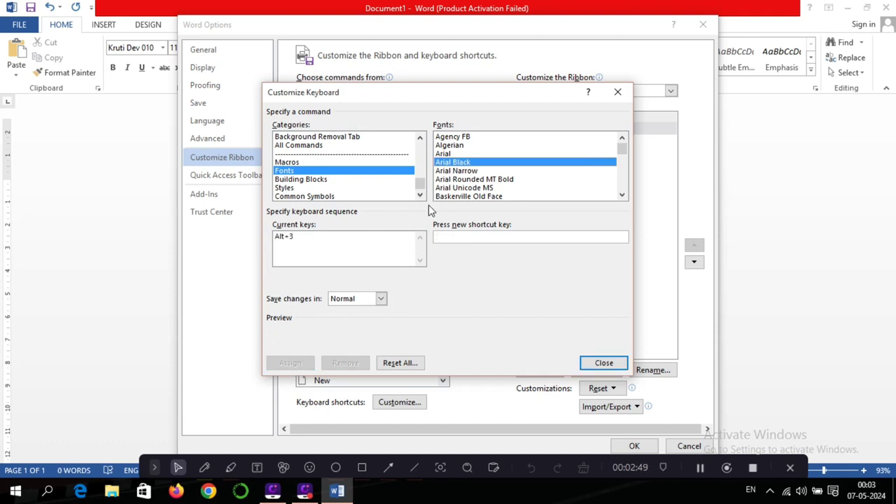
Assign Alt+F4 to Arial Unicode MS and close the shortcut dialog
left_click(453, 188)
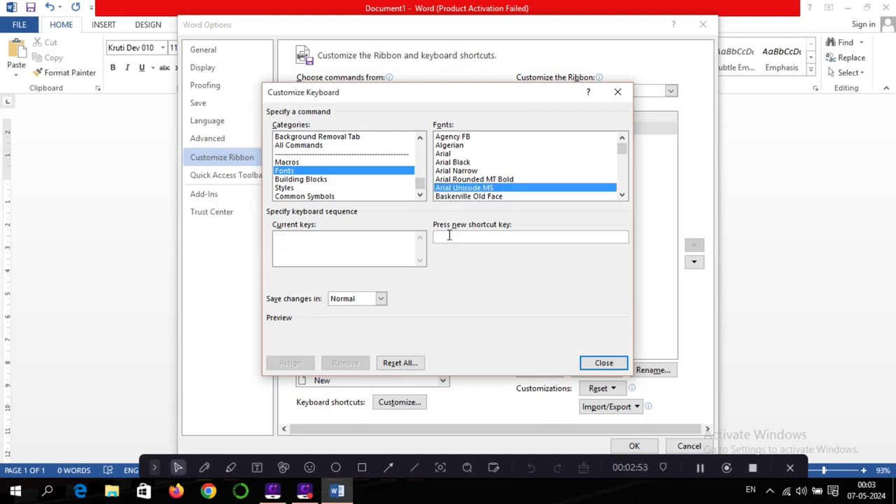
key("alt+F4")
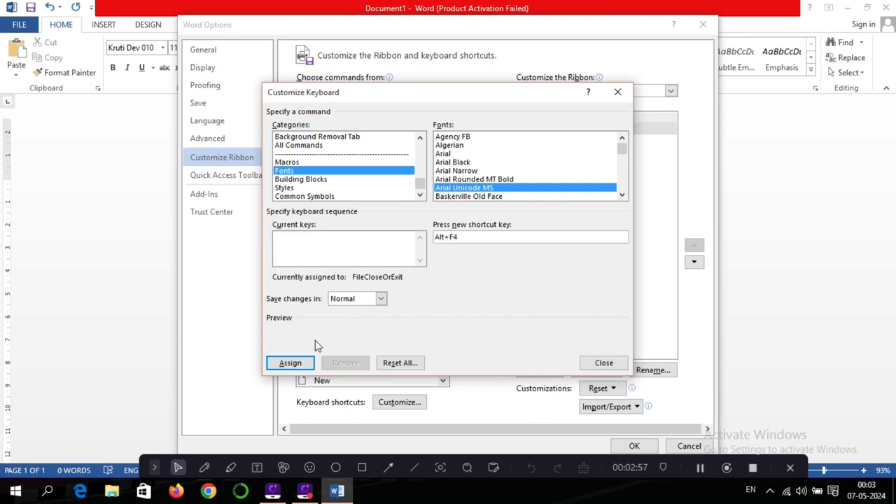
left_click(295, 363)
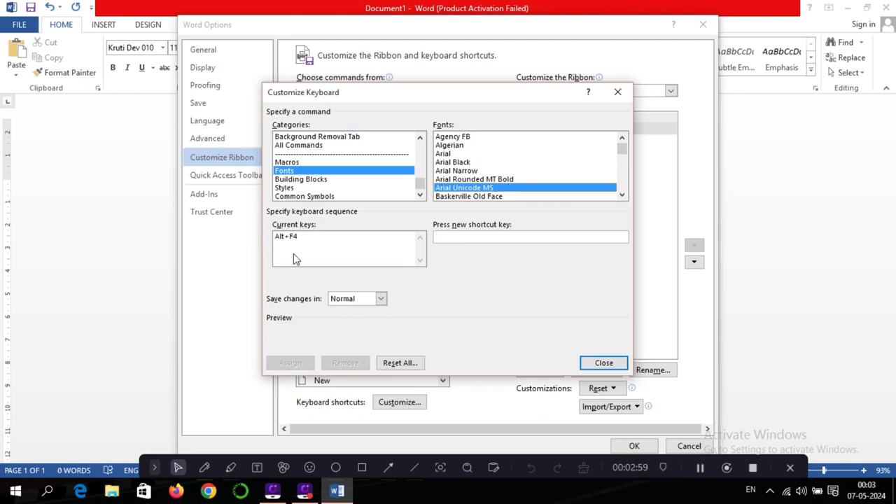
left_click(599, 363)
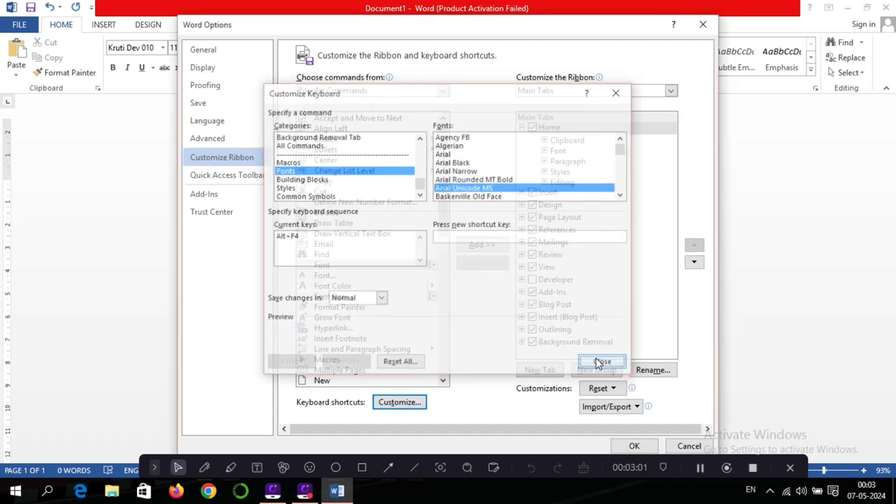
Close Word Options, switch to Times New Roman with Alt+E, and type a name twice
left_click(632, 445)
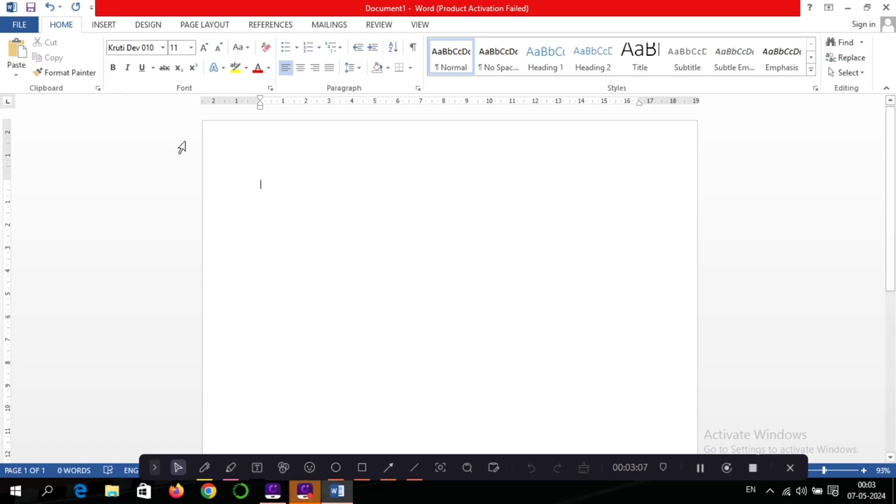
key("alt+e")
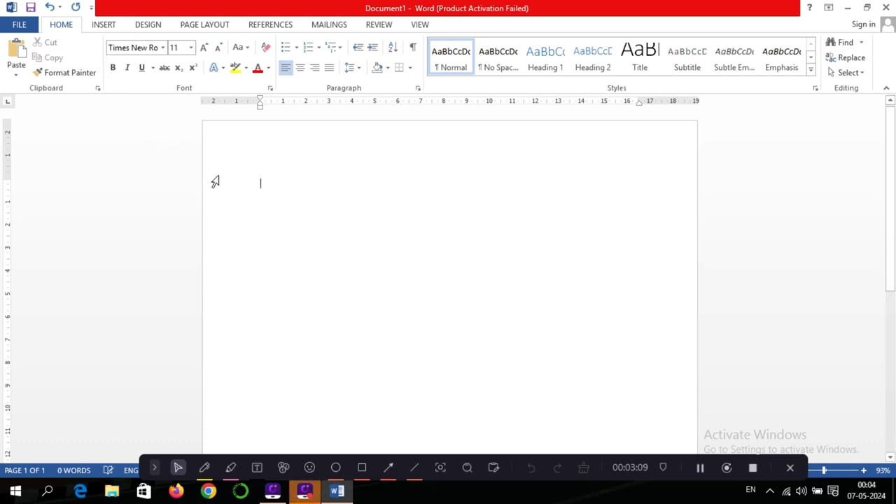
type("viv")
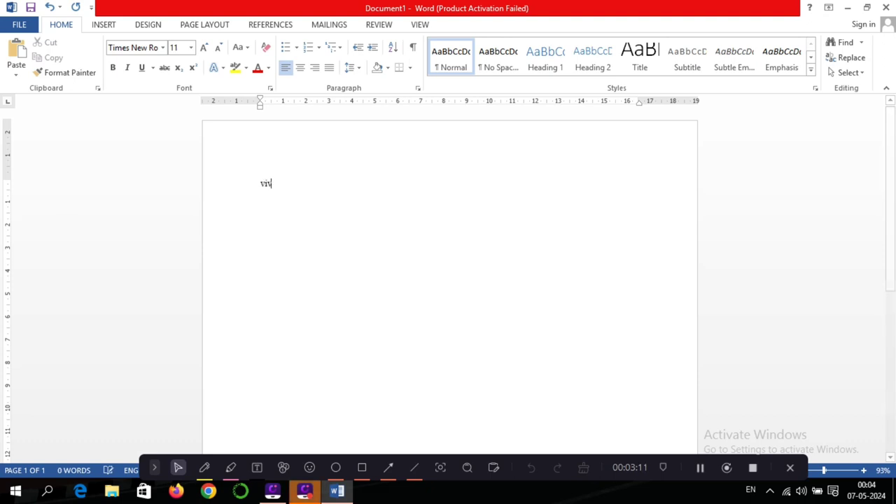
type("ek Bhardwa")
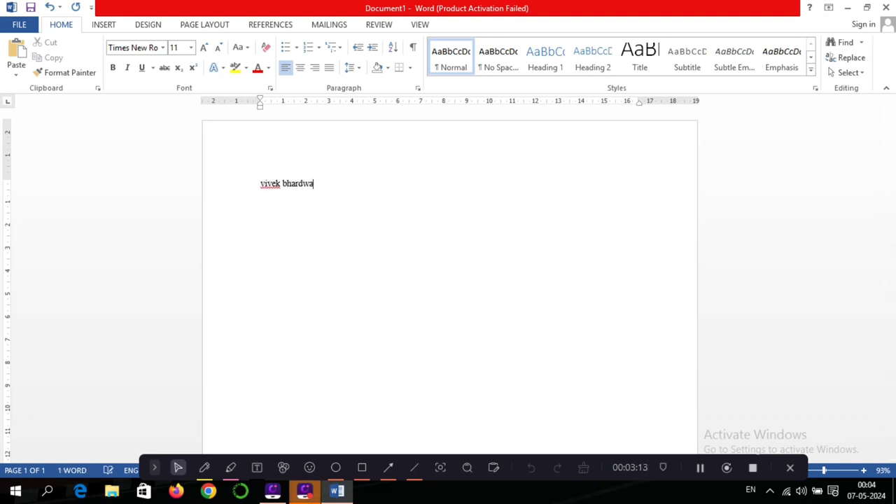
type("j")
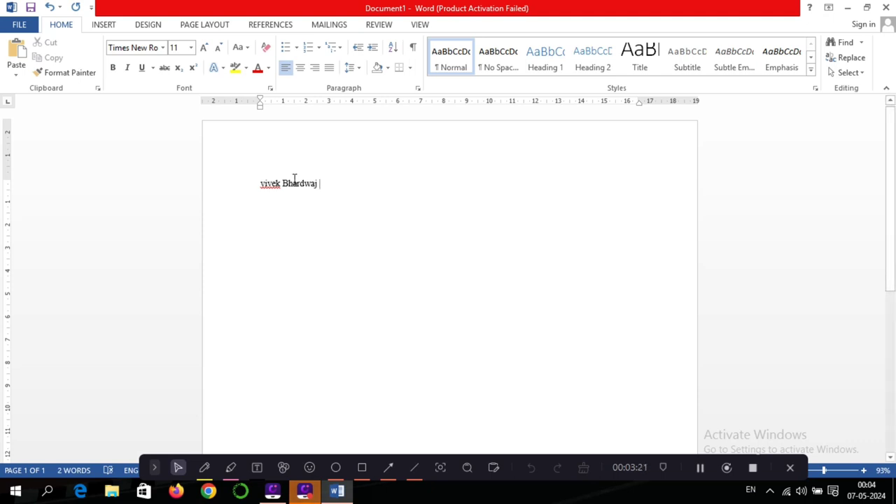
left_click(334, 195)
type("vivek Bh")
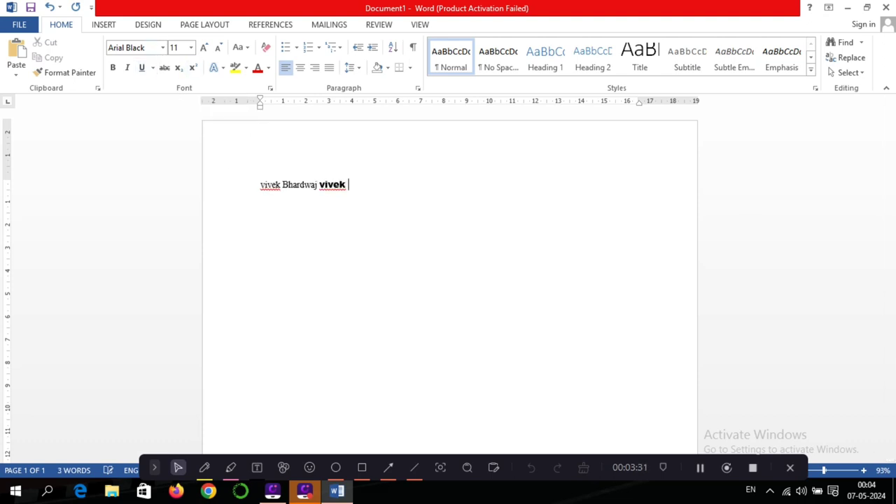
type("ardwaj")
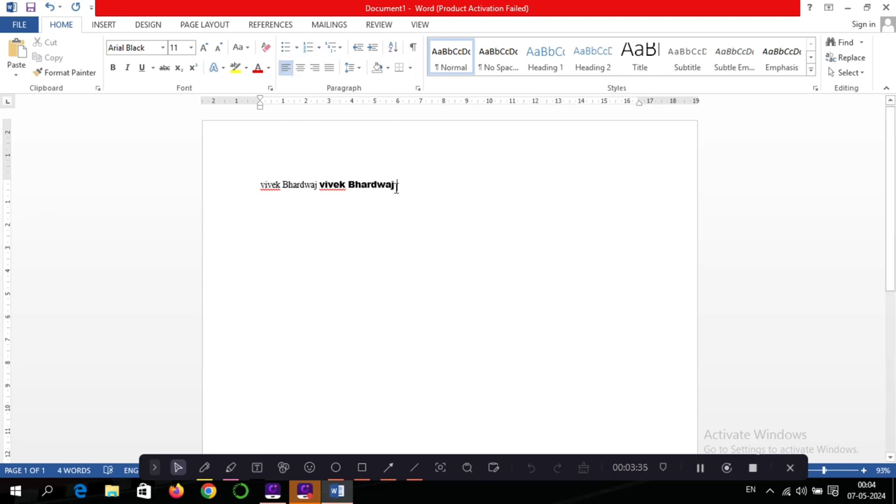
Switch to Kruti Dev 010 with Ctrl+Shift+K, type test characters, then erase them
key("ctrl+shift+k")
type(" o~gk¡fgofgfgofgofg")
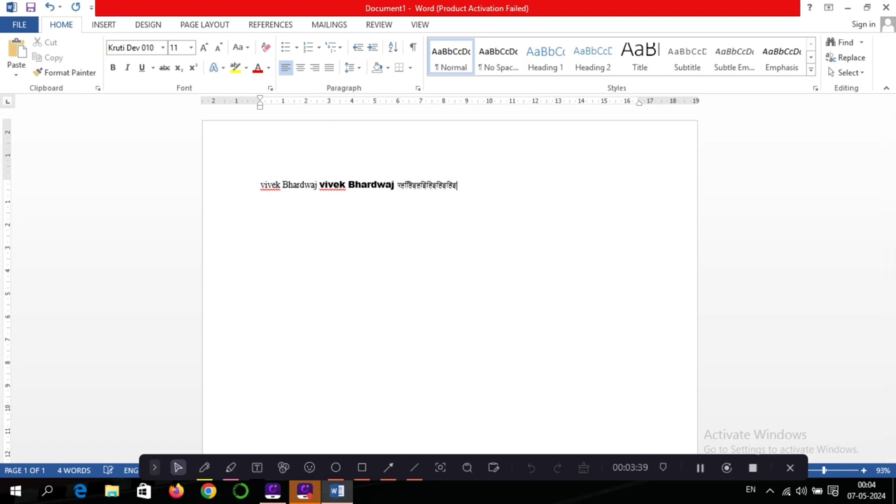
type("ofgofgf")
key("BackSpace")
key("BackSpace")
key("BackSpace")
key("BackSpace")
key("BackSpace")
key("BackSpace")
key("BackSpace")
key("BackSpace")
key("BackSpace")
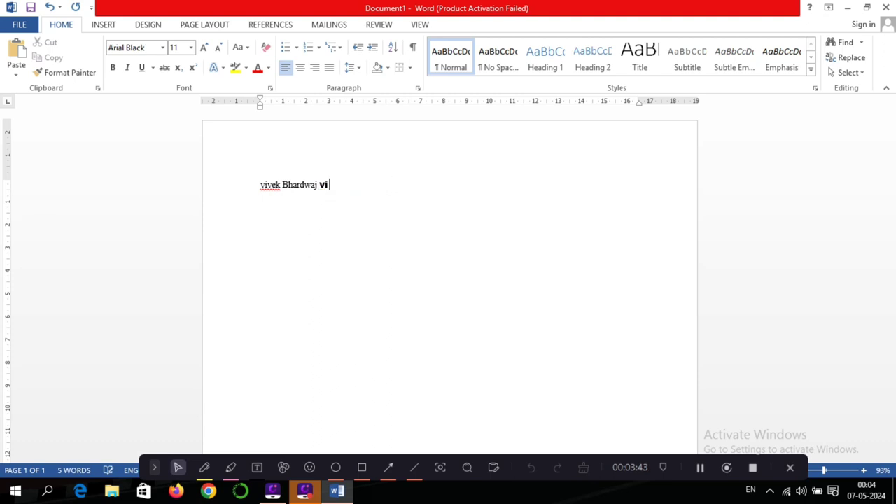
key("BackSpace")
key("BackSpace")
key("BackSpace")
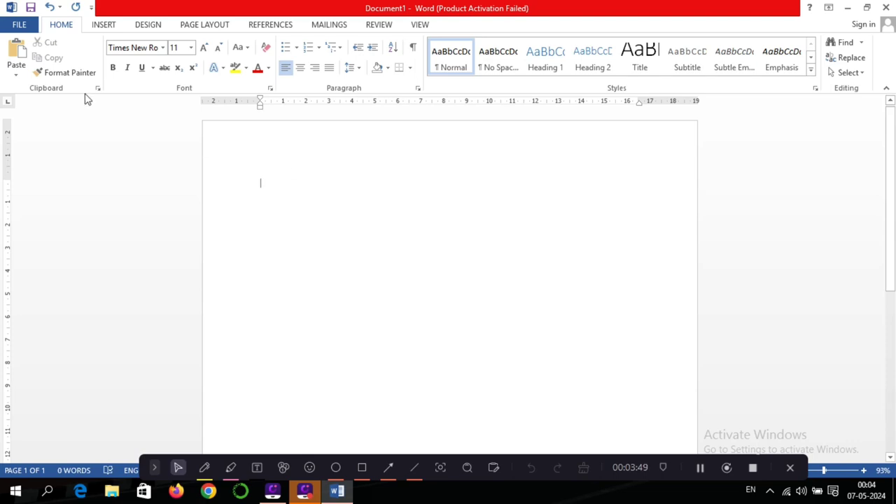
Reopen Customize Keyboard via Word Options and select the Arial Unicode MS font
left_click(12, 24)
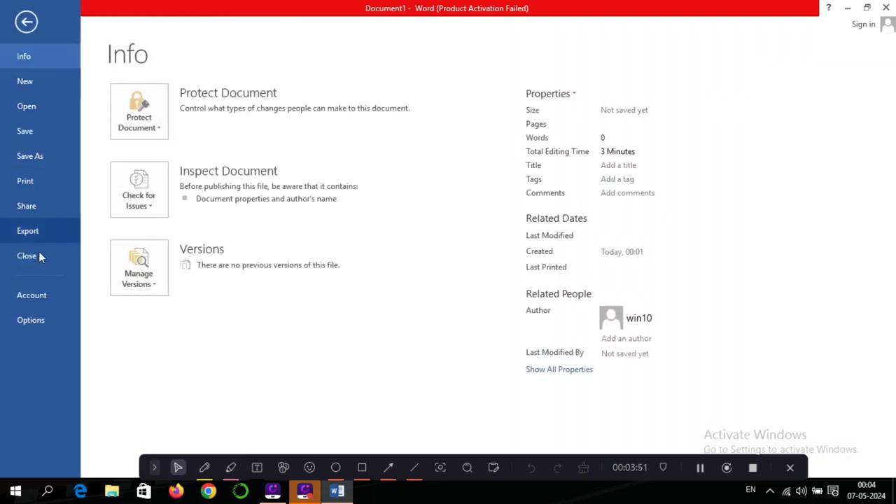
left_click(35, 317)
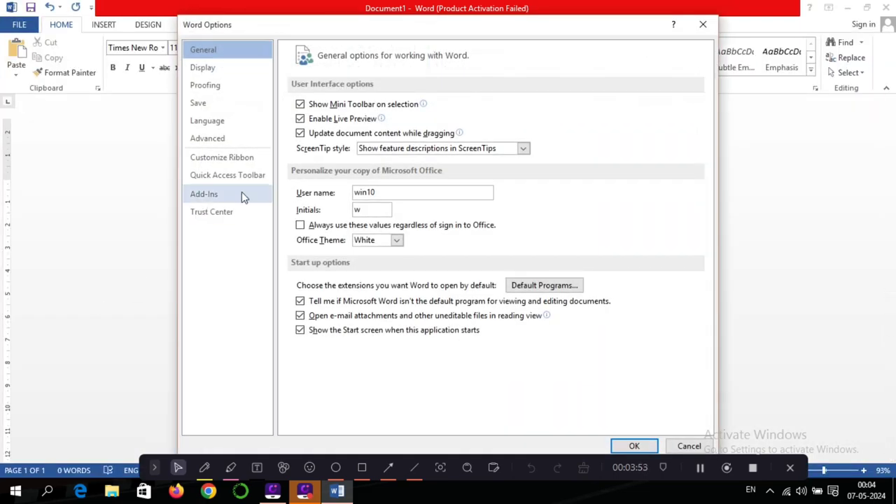
left_click(217, 160)
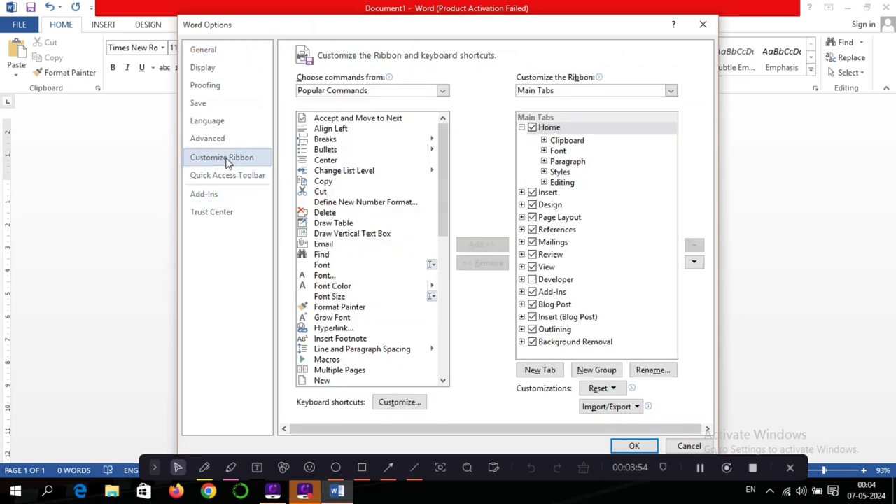
left_click(332, 266)
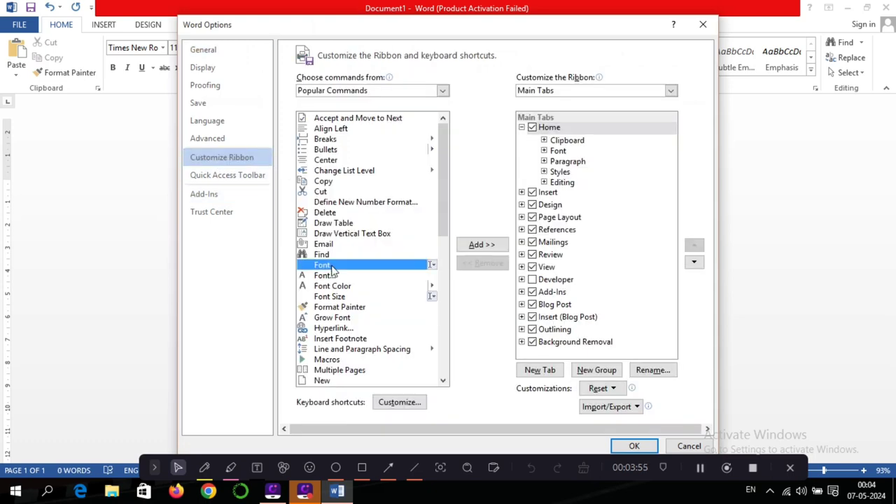
left_click(396, 404)
left_click(297, 179)
scroll(294, 178, "down", 10)
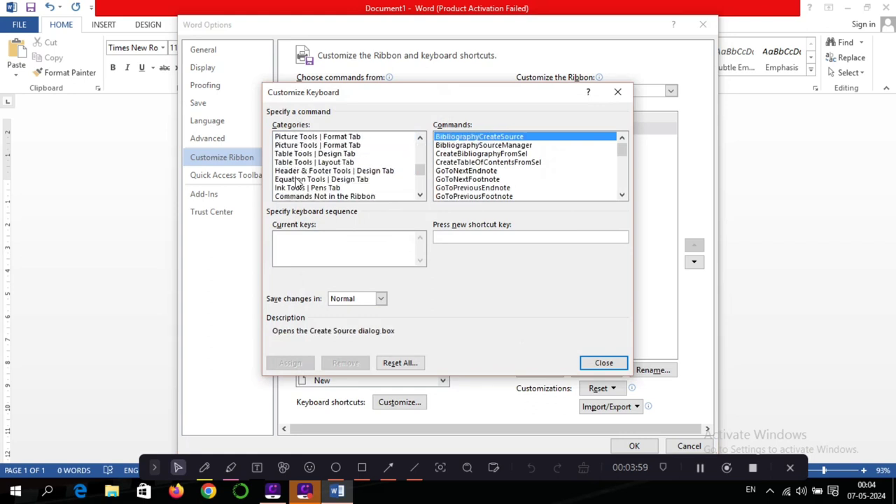
left_click(291, 170)
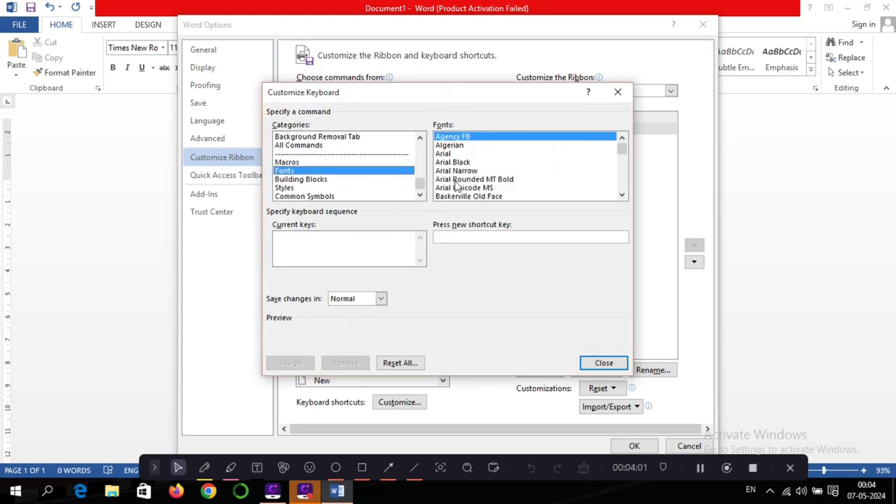
left_click(461, 189)
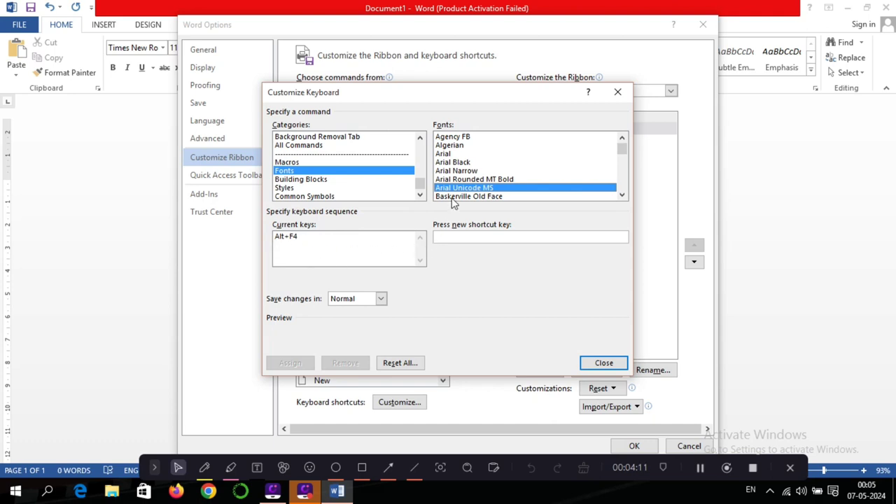
Assign Alt+A to Arial Unicode MS and remove its older shortcut
left_click(452, 236)
key("alt+a")
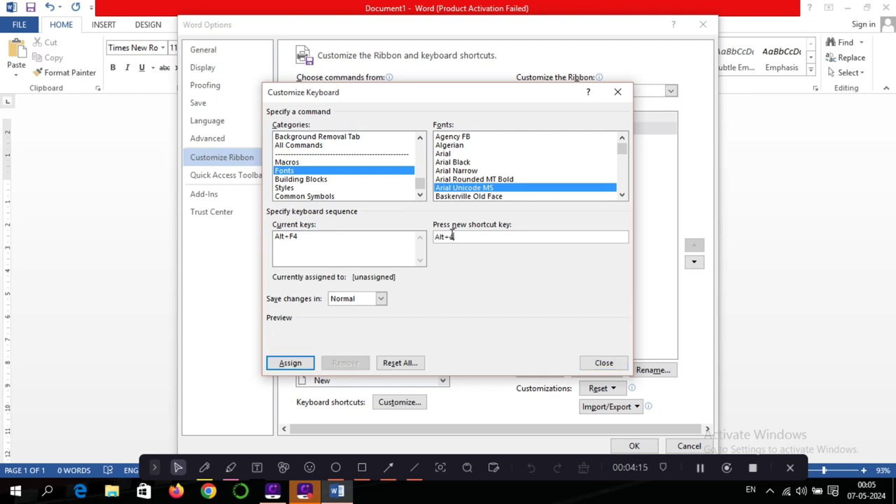
left_click(290, 363)
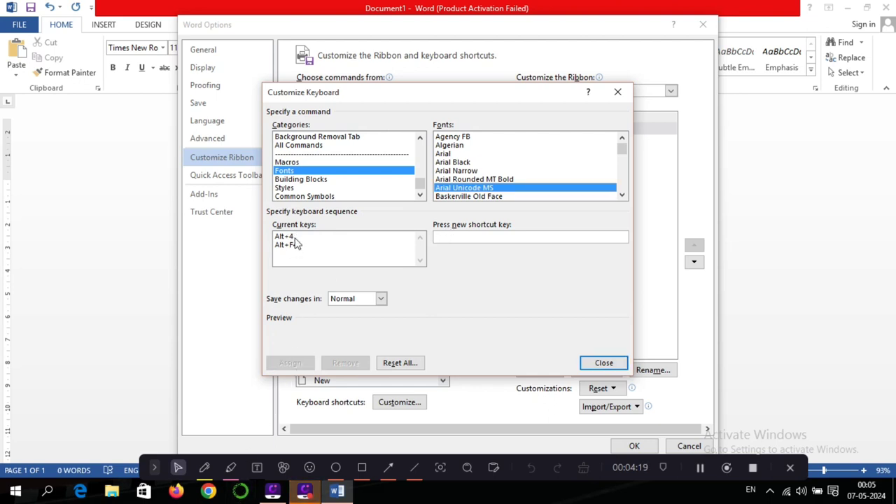
left_click(296, 238)
left_click(293, 245)
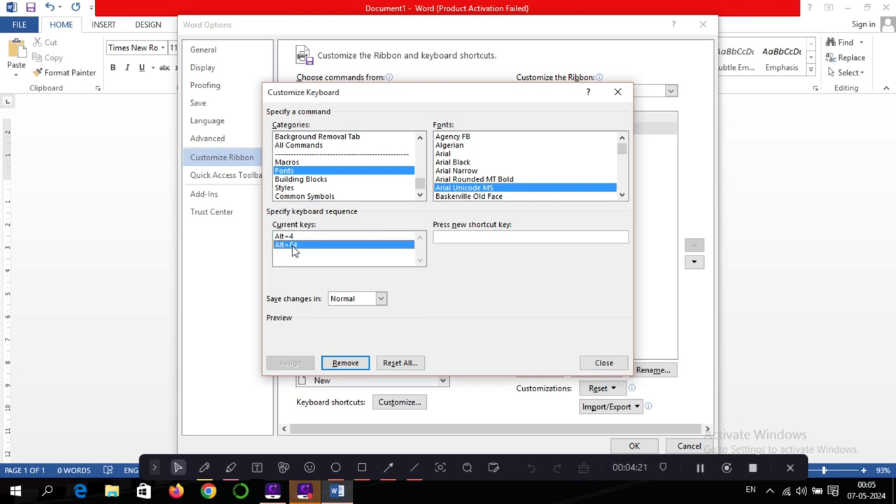
left_click(341, 363)
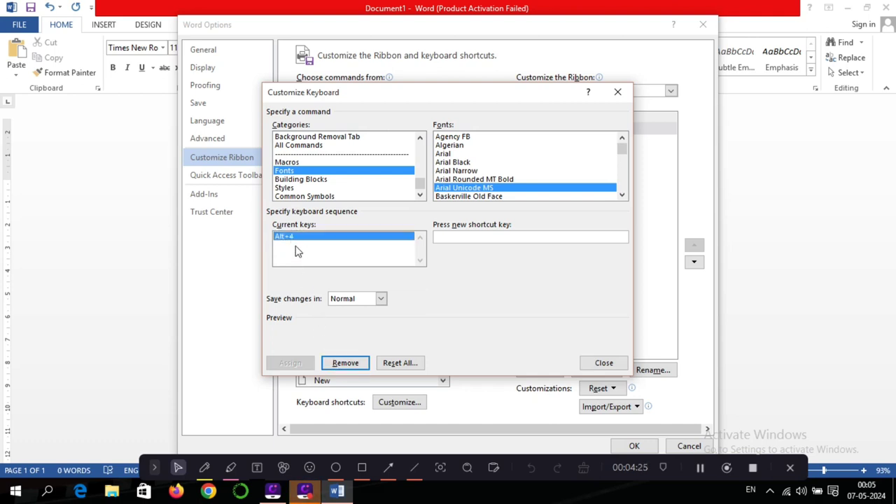
Assign Ctrl+4 to Arial Unicode MS, remove the earlier shortcut, and close the dialog
left_click(447, 236)
key("ctrl+4")
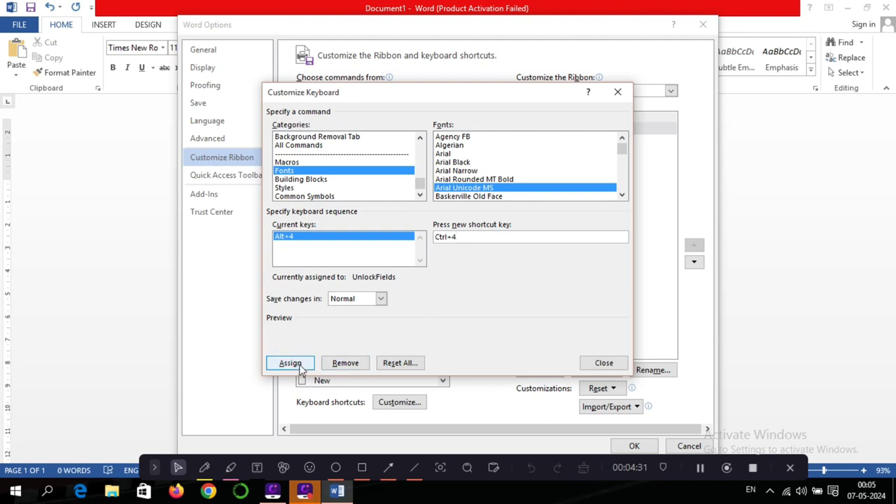
left_click(297, 364)
left_click(291, 247)
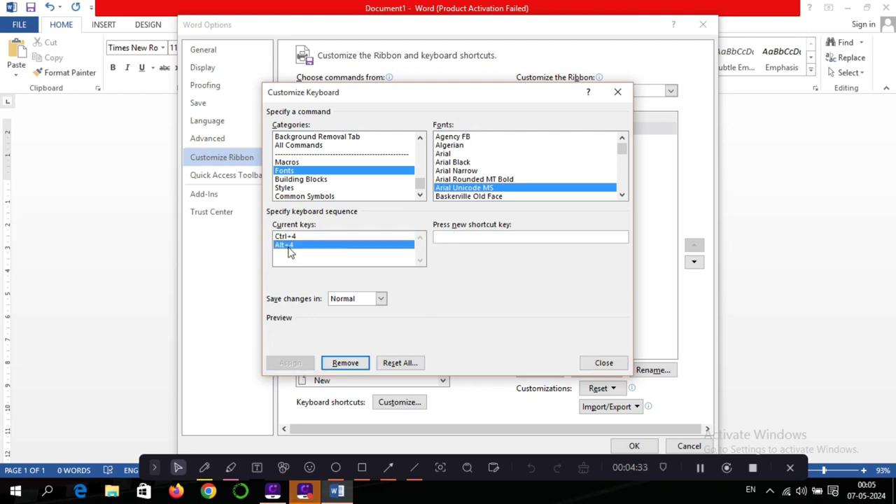
left_click(342, 364)
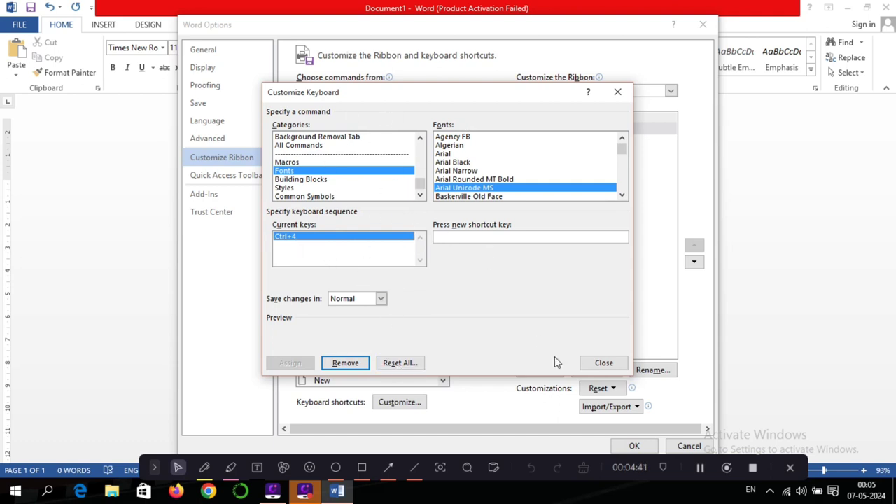
left_click(591, 364)
Close Word Options, type sample words after the Alt+A font shortcut, then minimise Word
left_click(633, 446)
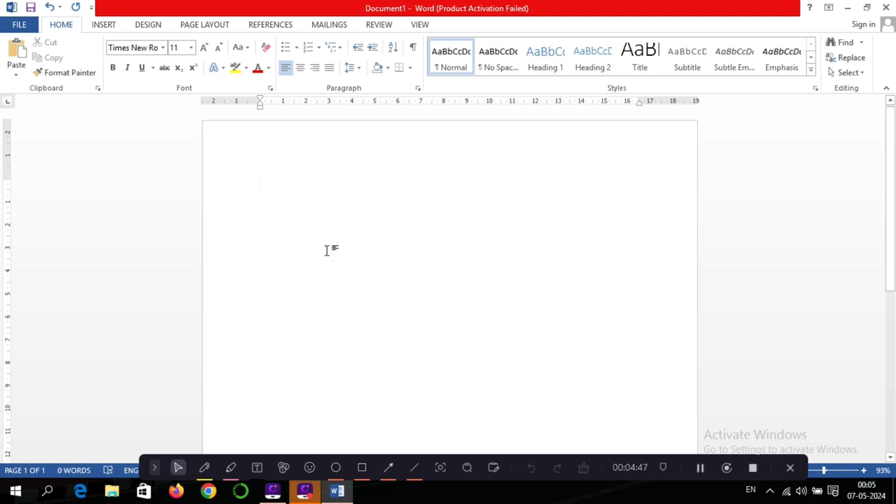
key("alt+a")
type("vi")
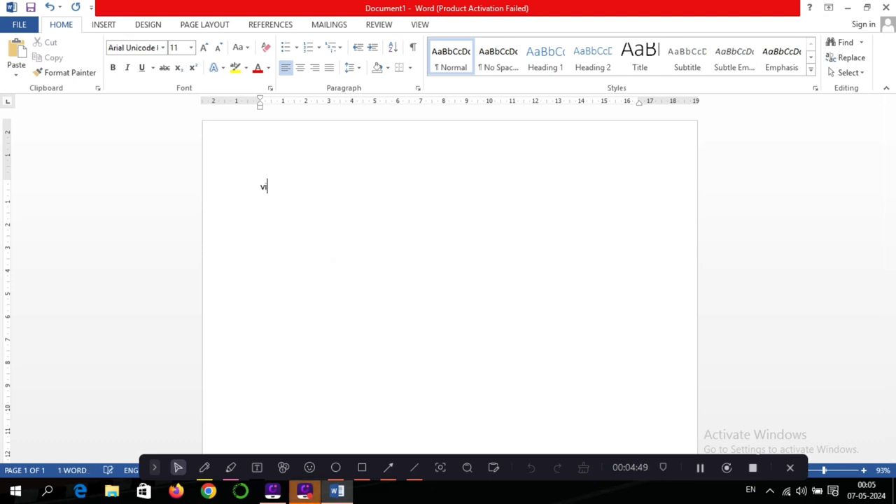
type("vek")
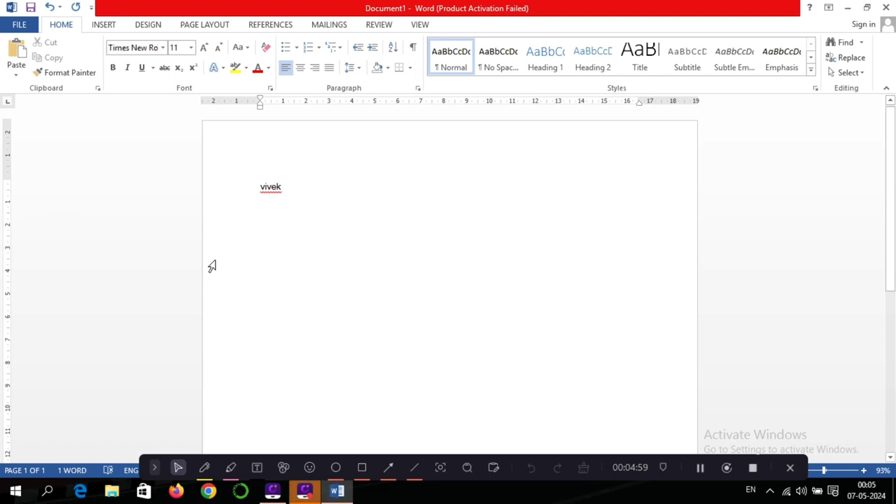
type("vivek")
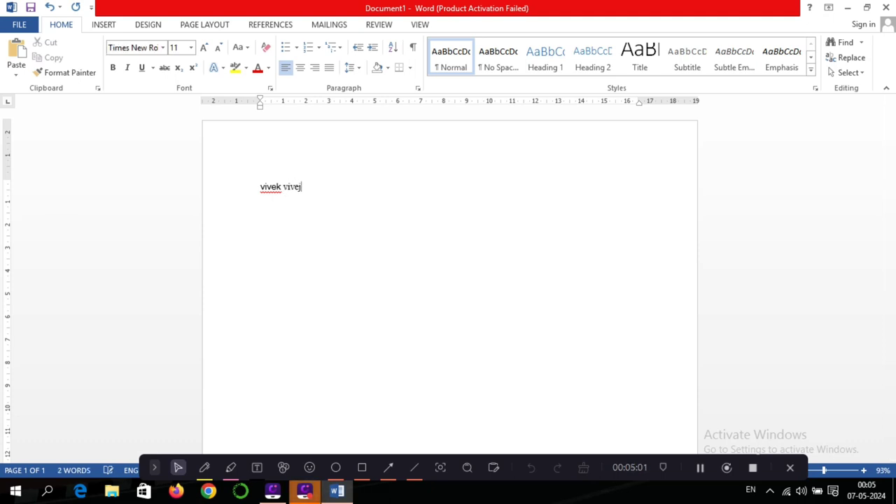
type(" vivej ")
type("ffff")
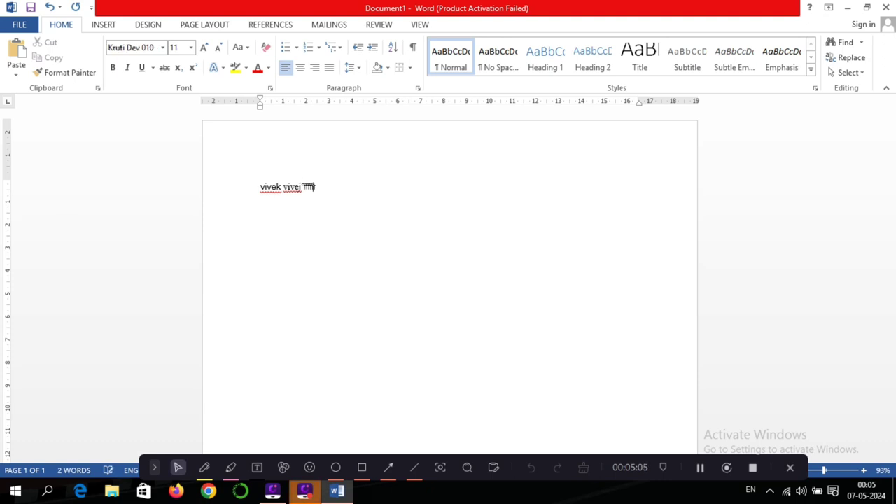
type("fjle")
left_click(846, 8)
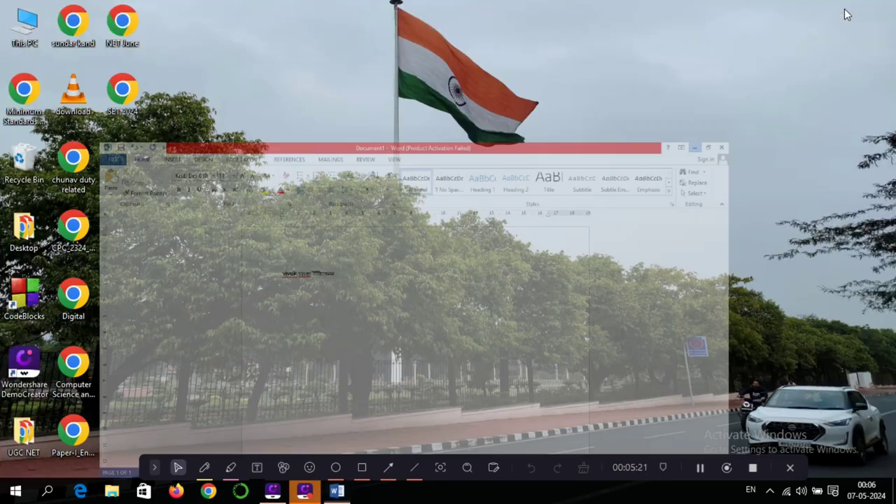